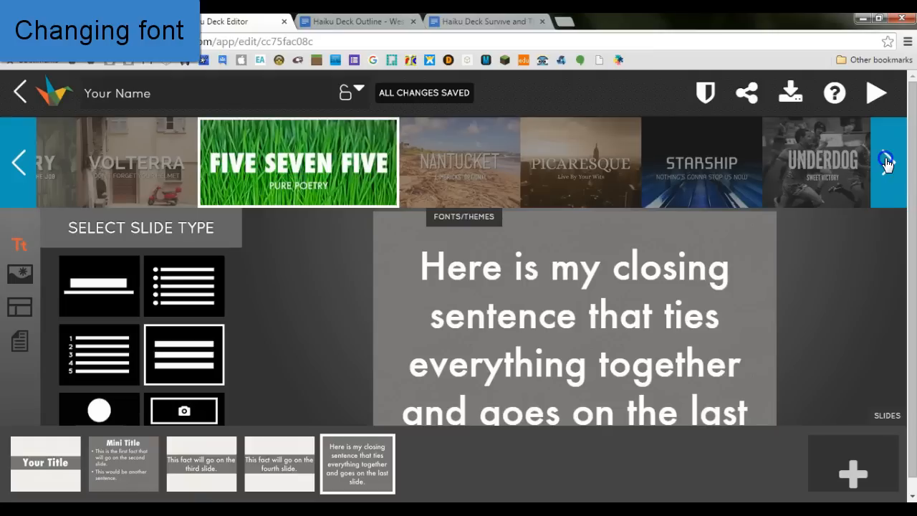
- Apply the Picaresque theme to the deck and switch its image filter on and back off
left_click(405, 169)
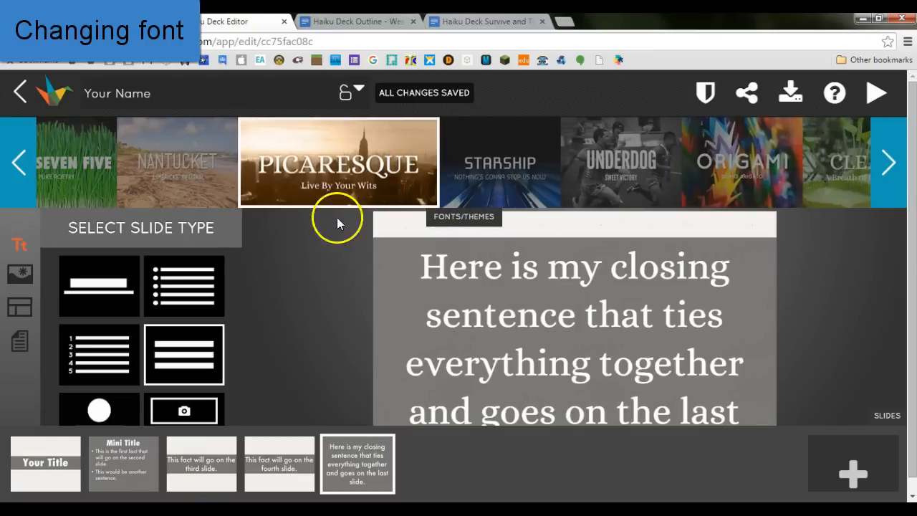
mouse_move(358, 162)
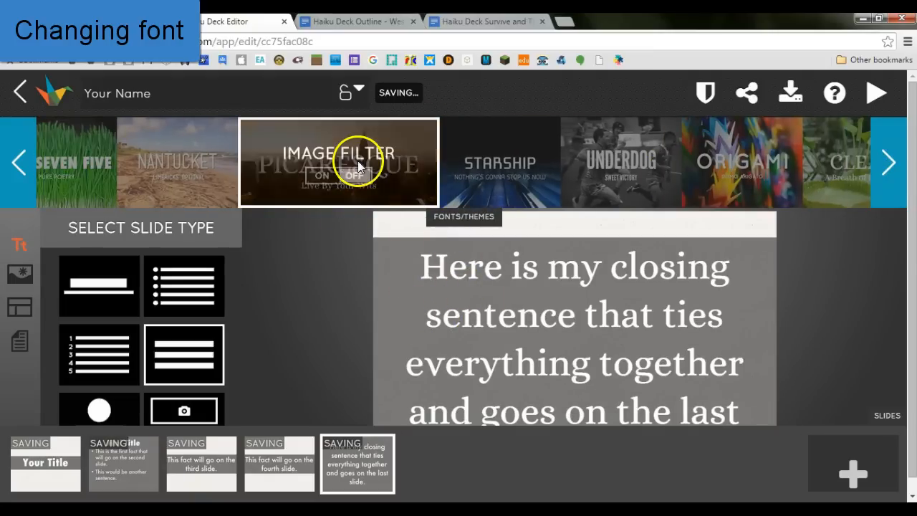
left_click(321, 177)
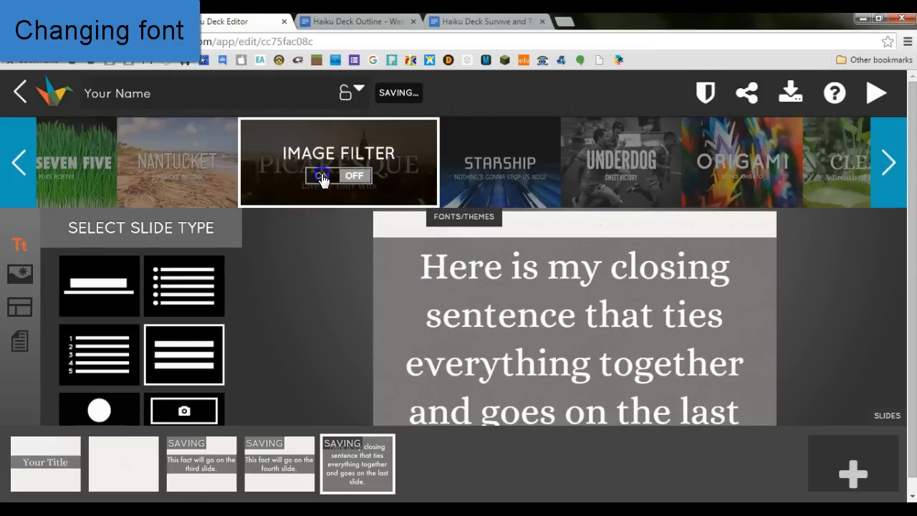
left_click(350, 177)
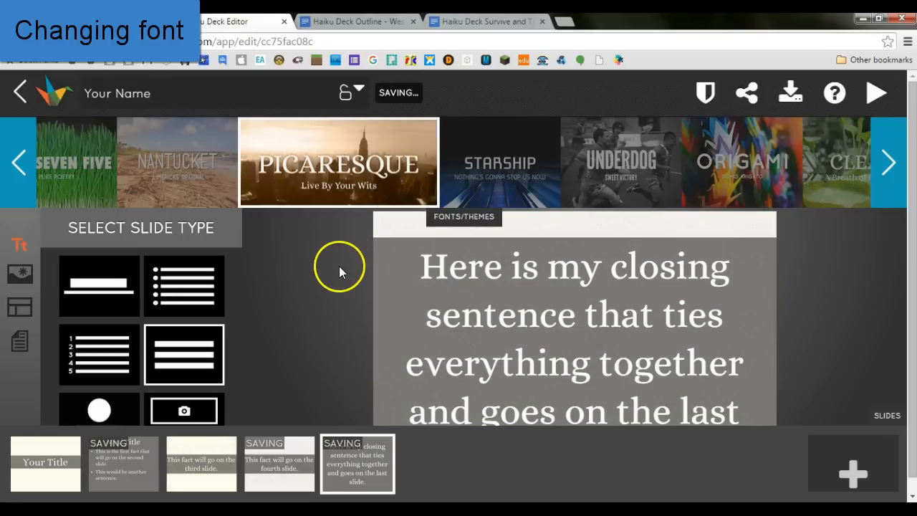
- Try the Starship and Underdog themes on the deck and check Underdog on the title slide
left_click(487, 168)
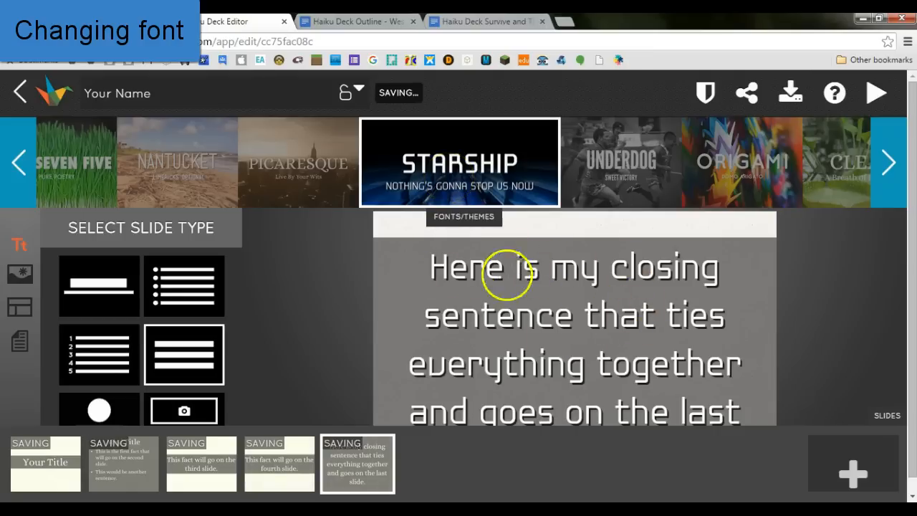
left_click(602, 185)
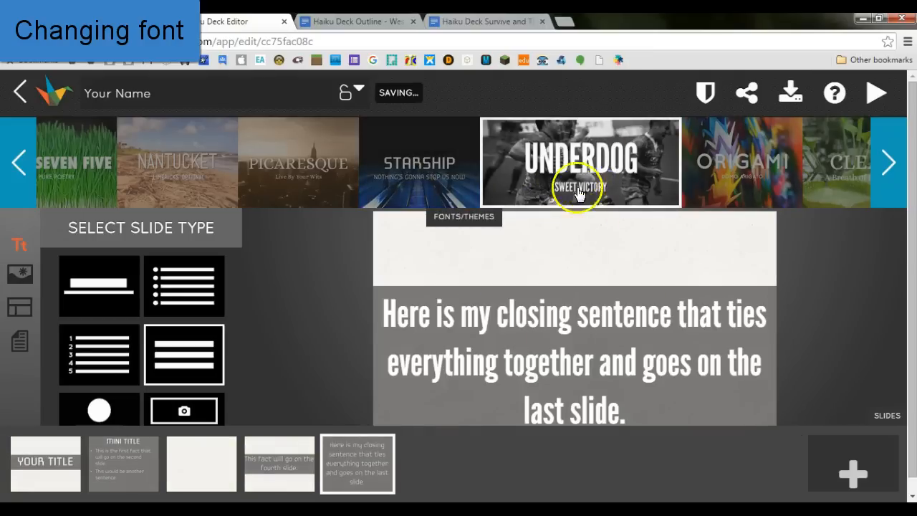
left_click(66, 455)
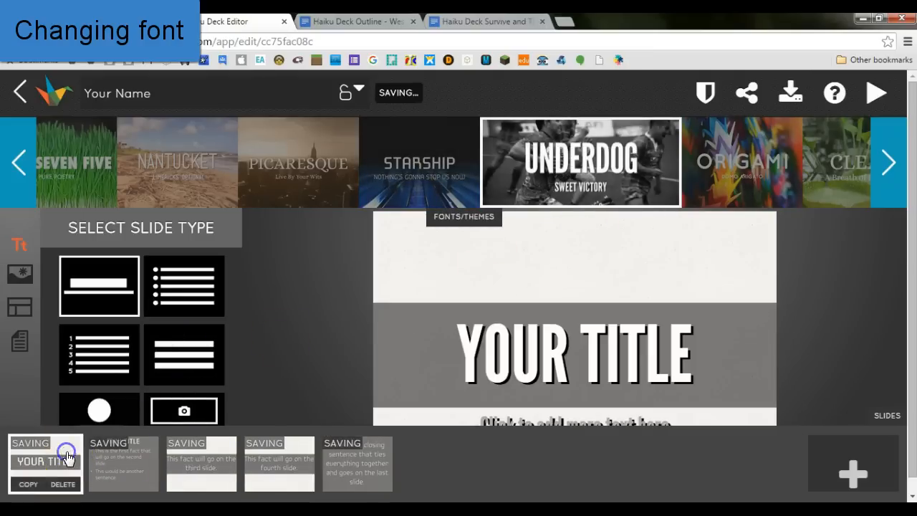
scroll(557, 320, "down", 1)
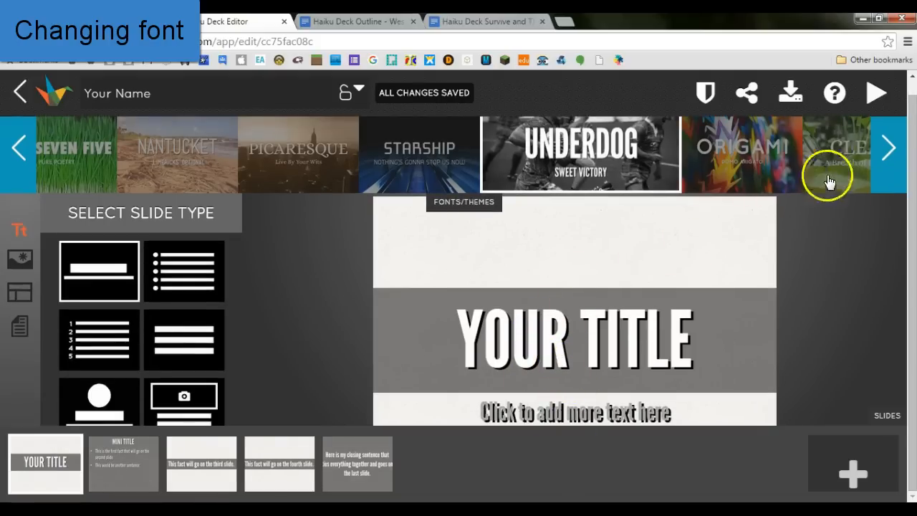
- Apply the Tabletop theme from further along the theme list and check it on the second slide
left_click(885, 159)
left_click(886, 159)
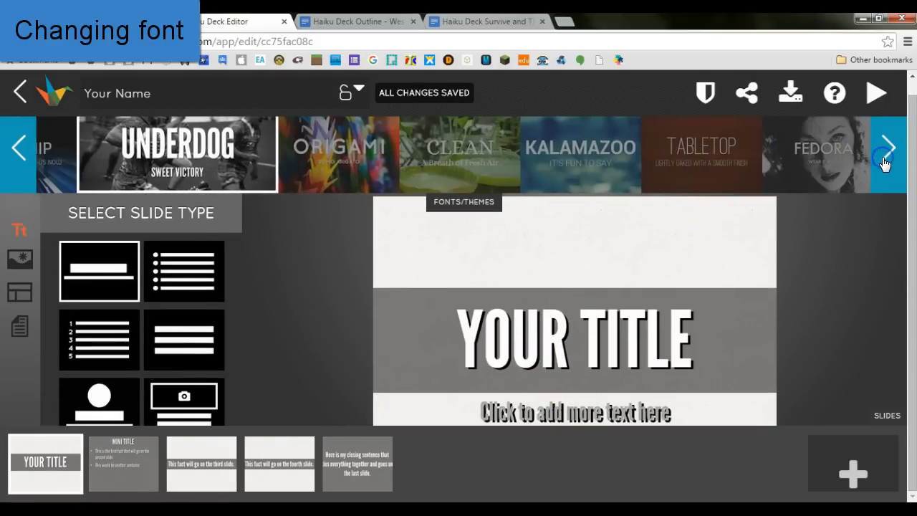
left_click(886, 159)
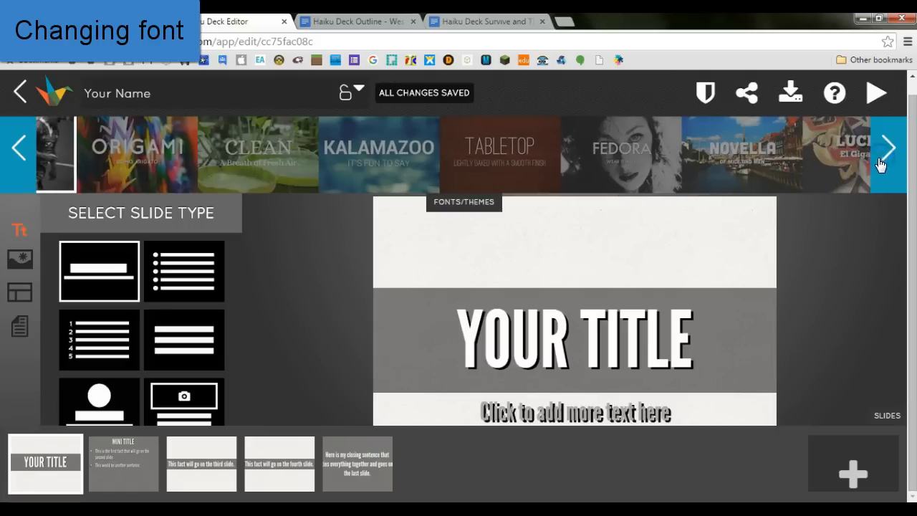
left_click(504, 165)
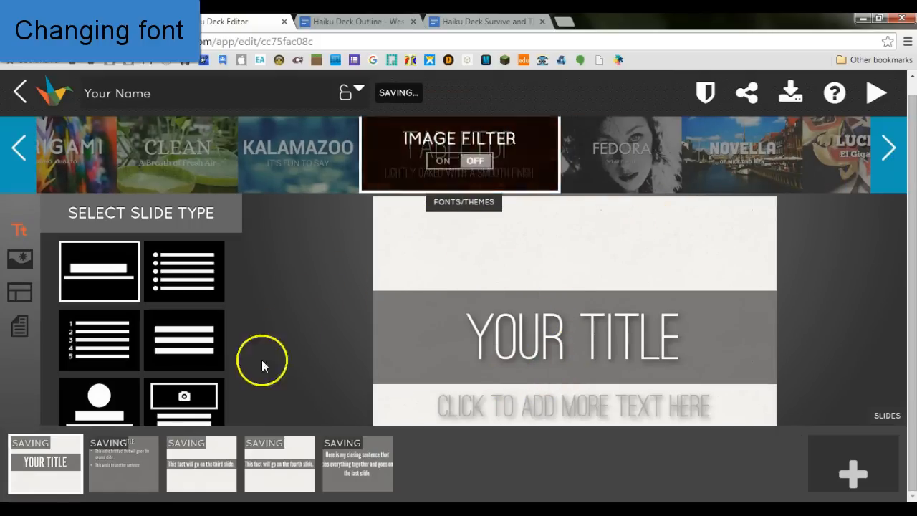
left_click(125, 462)
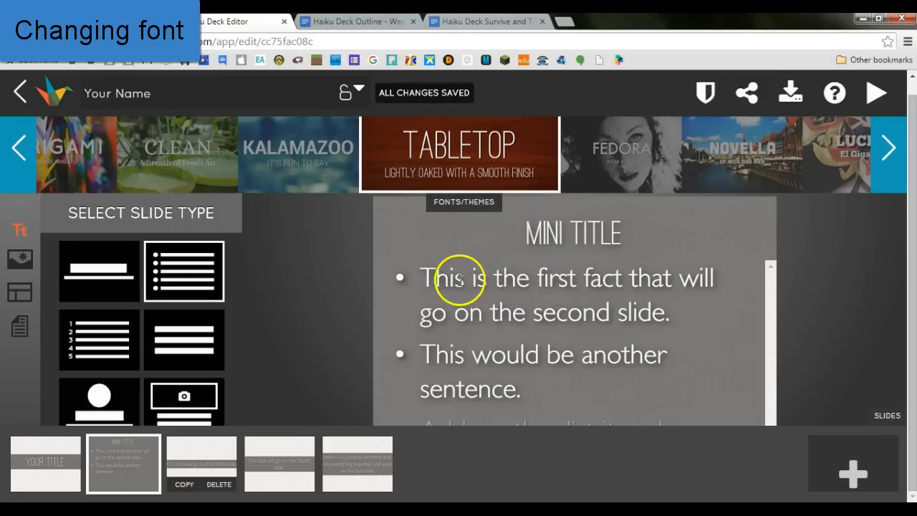
- Try the Novella and Fedora themes, settle on Kalamazoo for the deck, and check it on the title slide
left_click(712, 156)
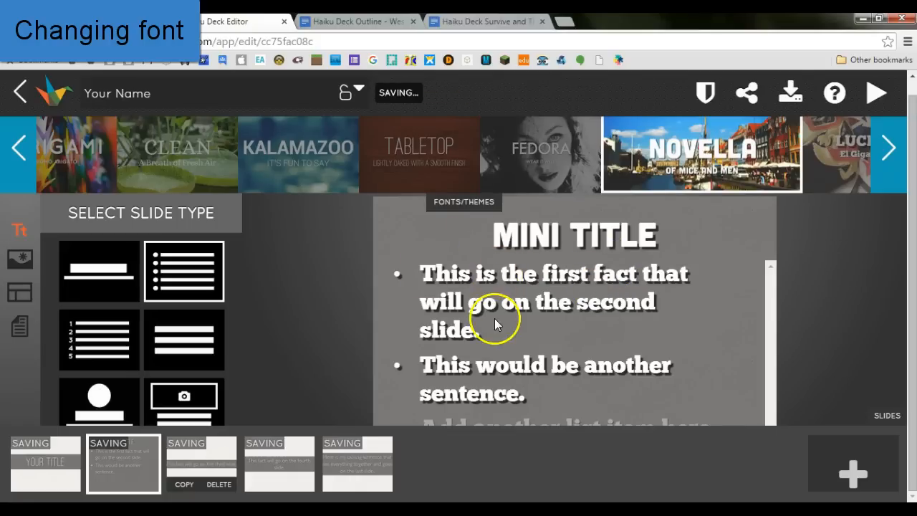
left_click(546, 166)
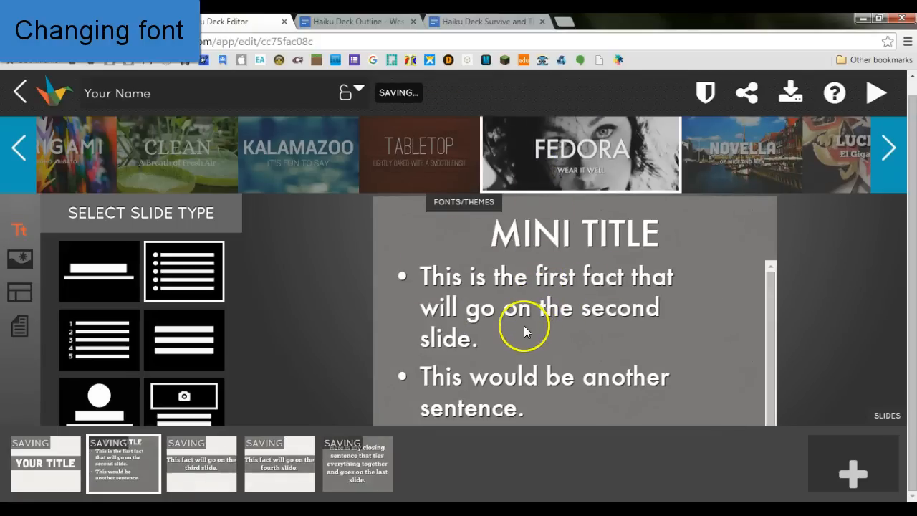
left_click(321, 159)
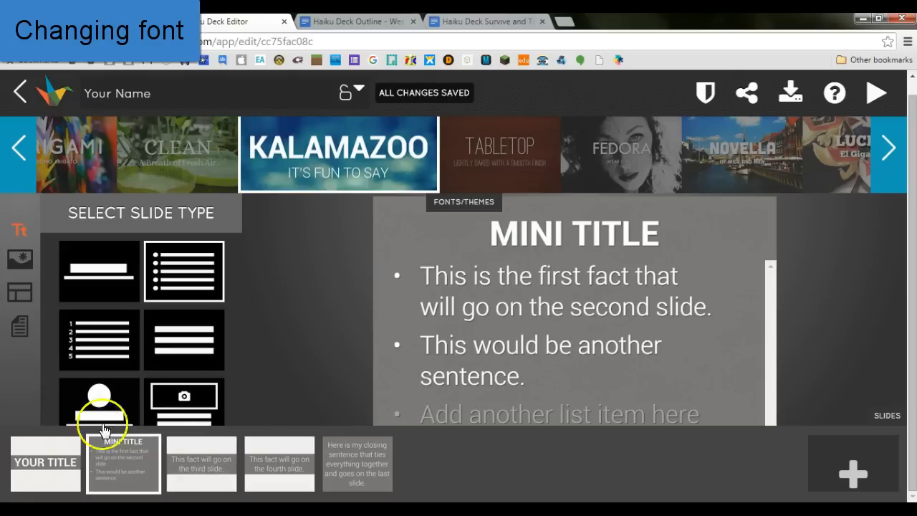
left_click(45, 448)
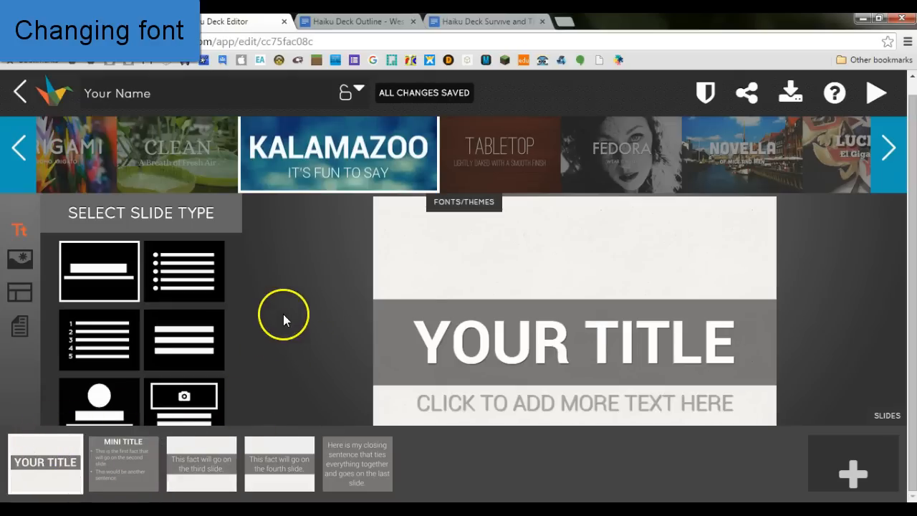
left_click(445, 205)
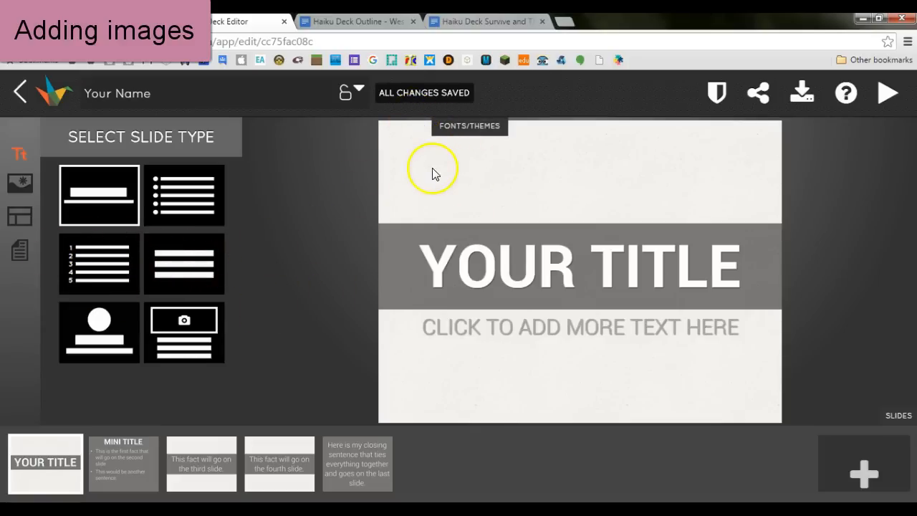
- Review the outline and the Survive and Thrive objectives in Google Docs, then return to the Haiku Deck editor
left_click(376, 22)
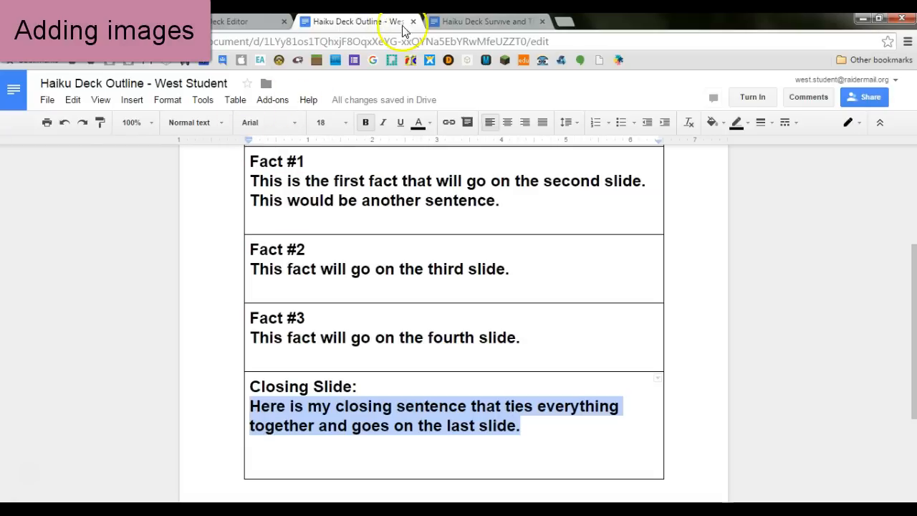
left_click(474, 22)
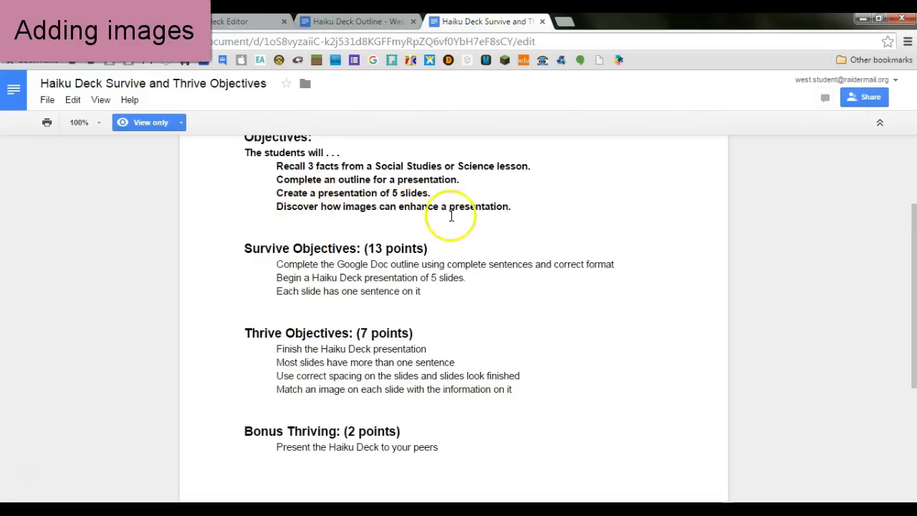
left_click(239, 23)
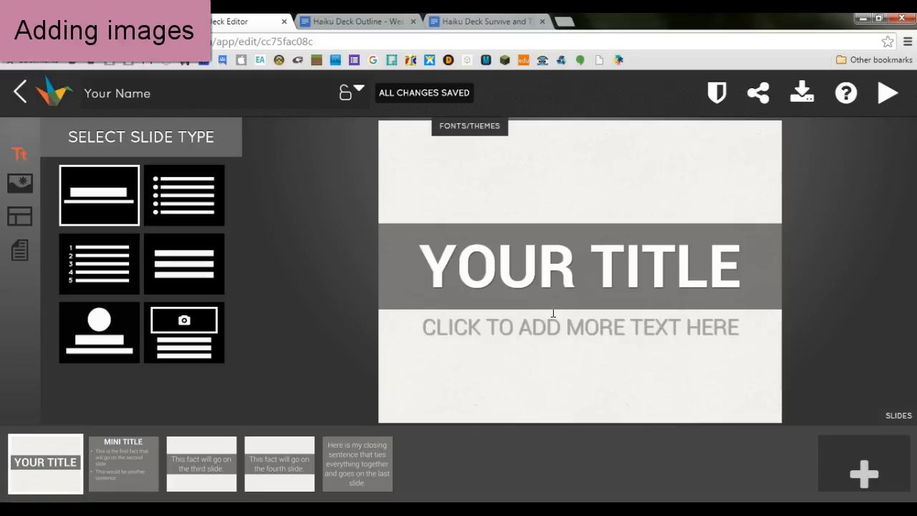
- Browse suggested images for "title" and "sentence" on the first two slides and set a book-stack photo as the title slide's background
left_click(17, 189)
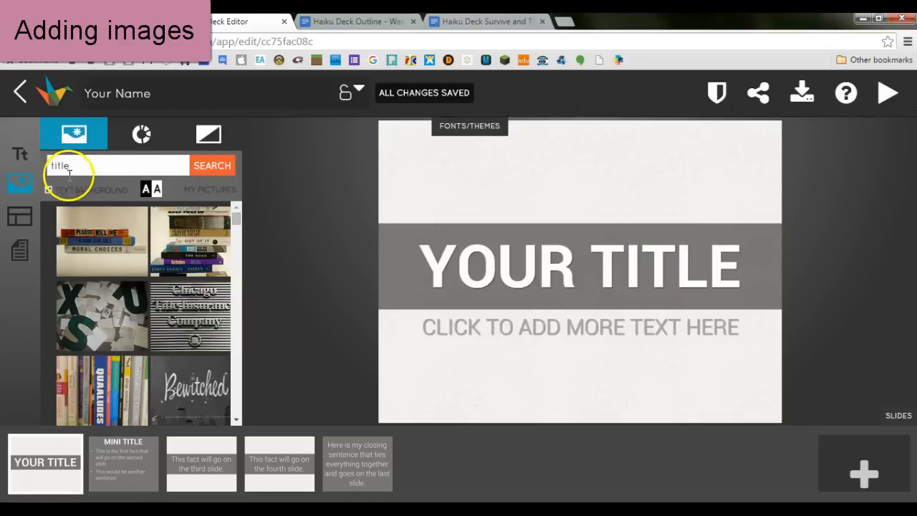
left_click(129, 459)
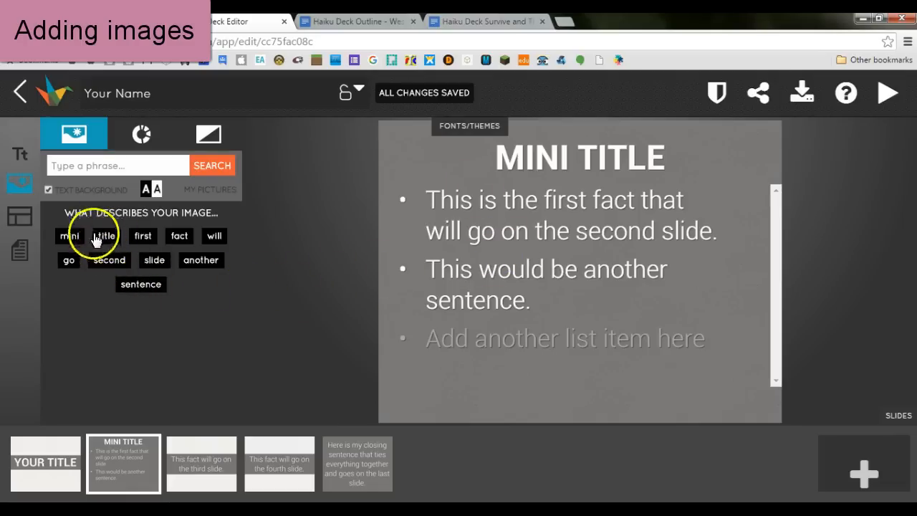
left_click(140, 284)
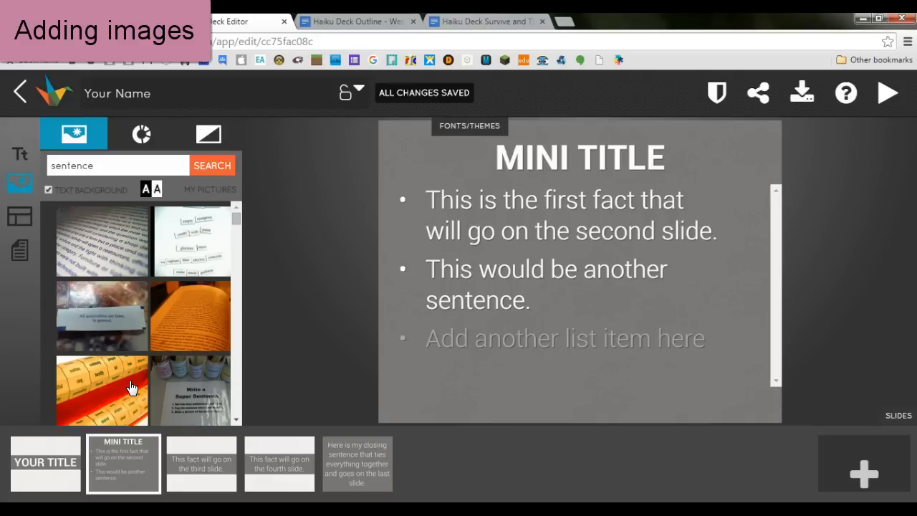
left_click(49, 465)
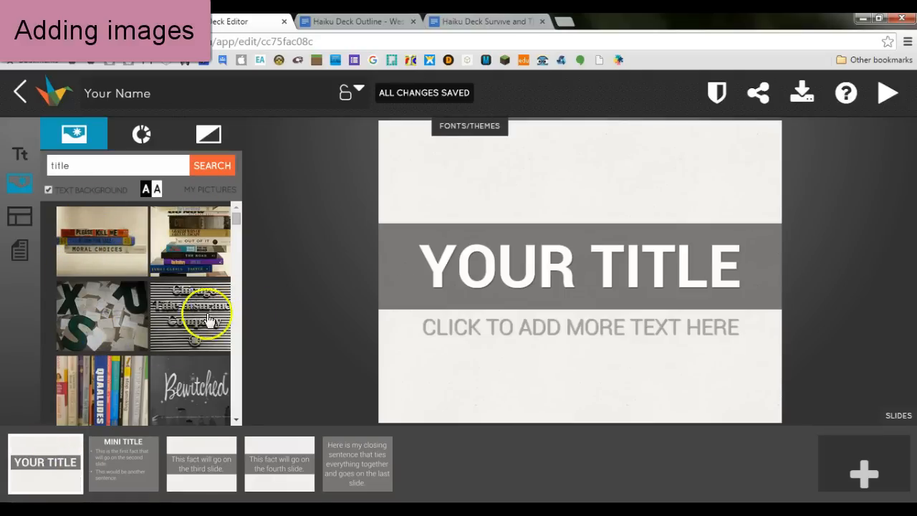
left_click(178, 238)
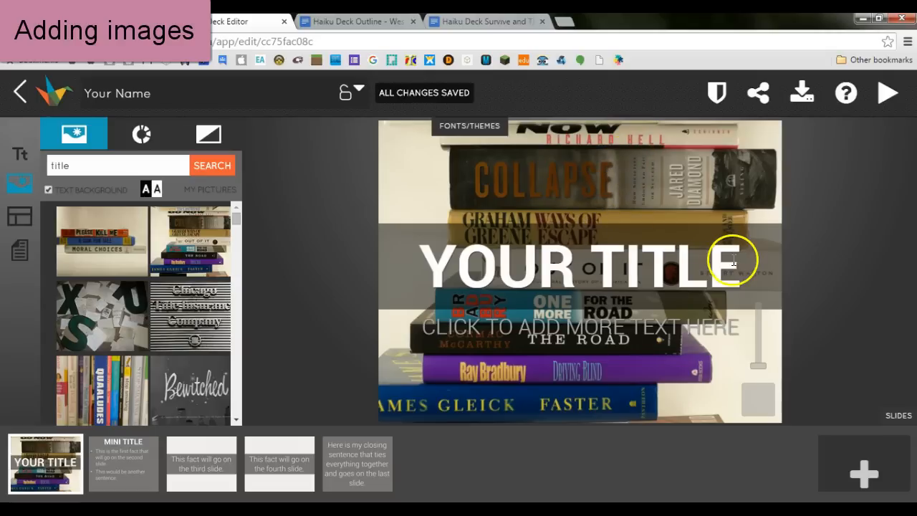
- Replace the title slide's heading with "MAGNETS"
left_click(20, 155)
left_click_drag(742, 266, 429, 275)
type("M")
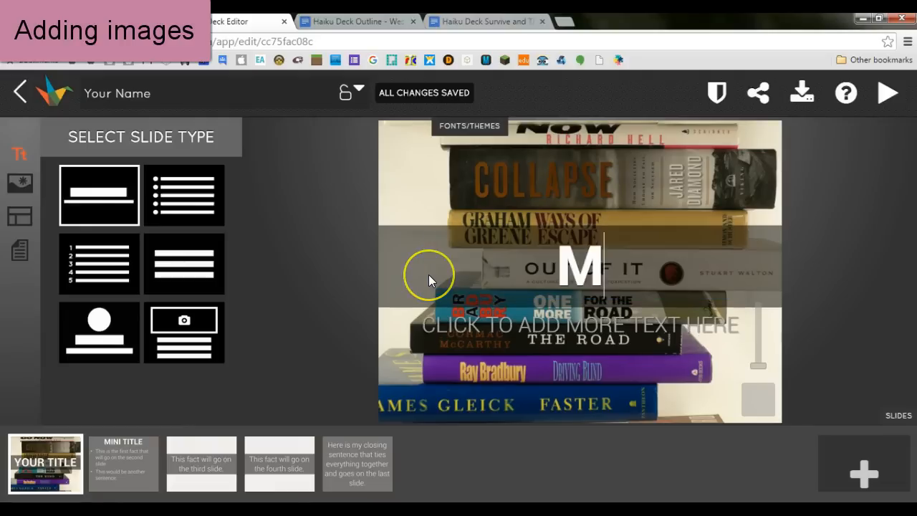
type("AGNETS")
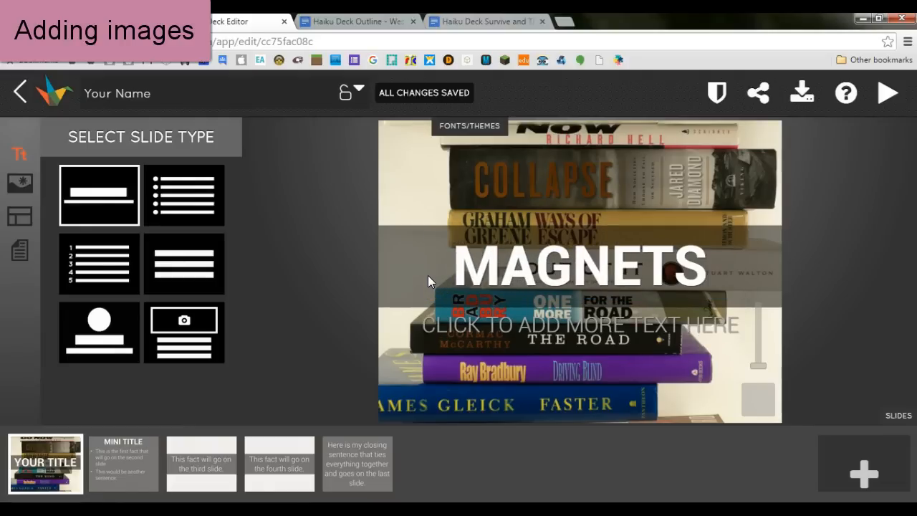
left_click(297, 320)
- Try several "magnets" images on the title slide and keep the triangular magnetic-ball sculpture as its background
left_click(20, 185)
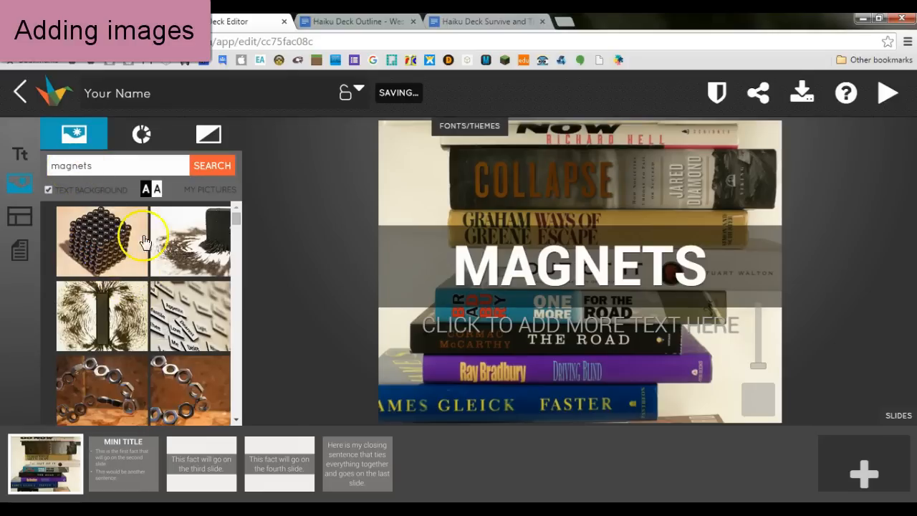
left_click(106, 314)
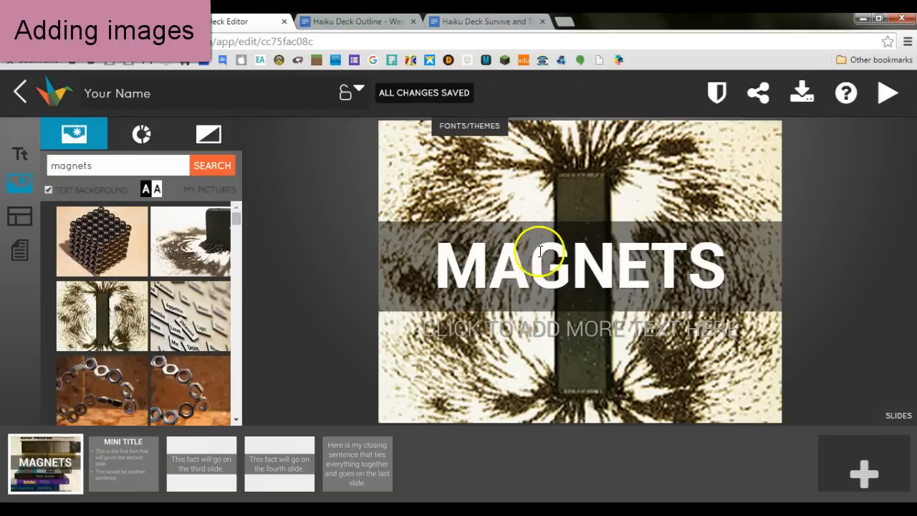
left_click(204, 247)
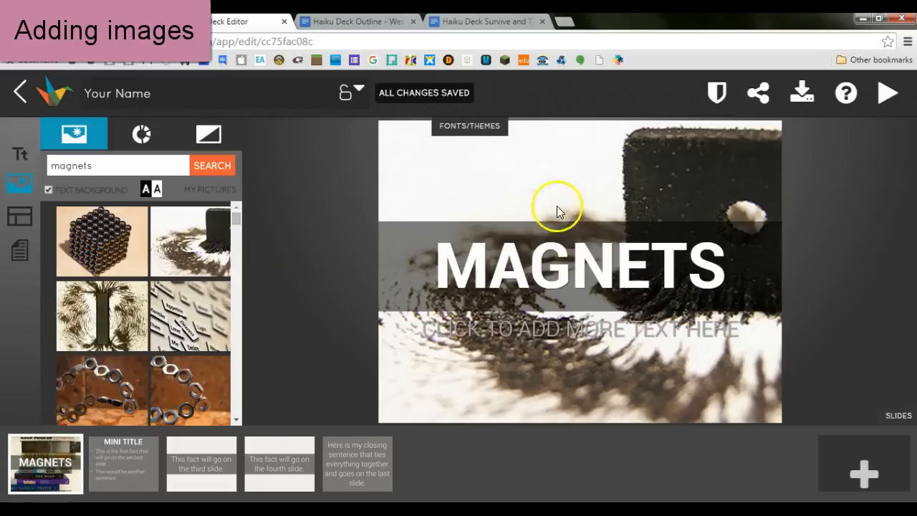
scroll(137, 290, "down", 3)
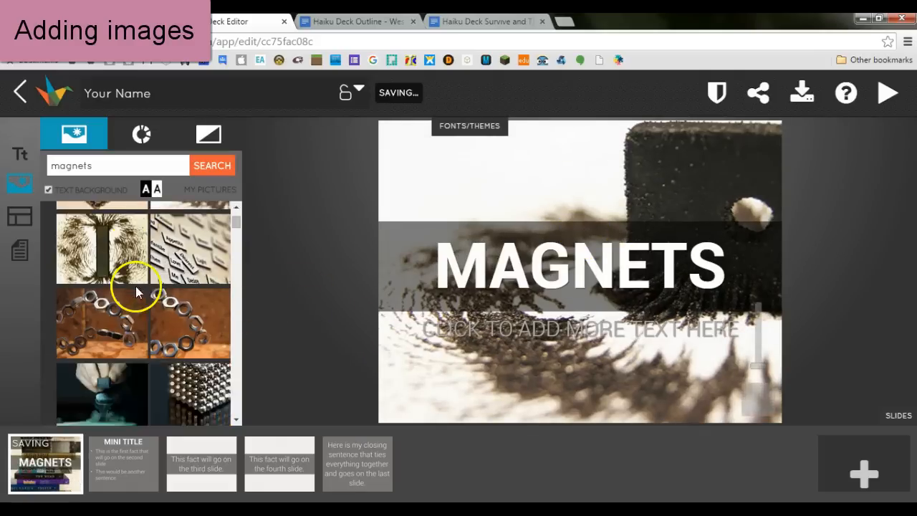
left_click(111, 355)
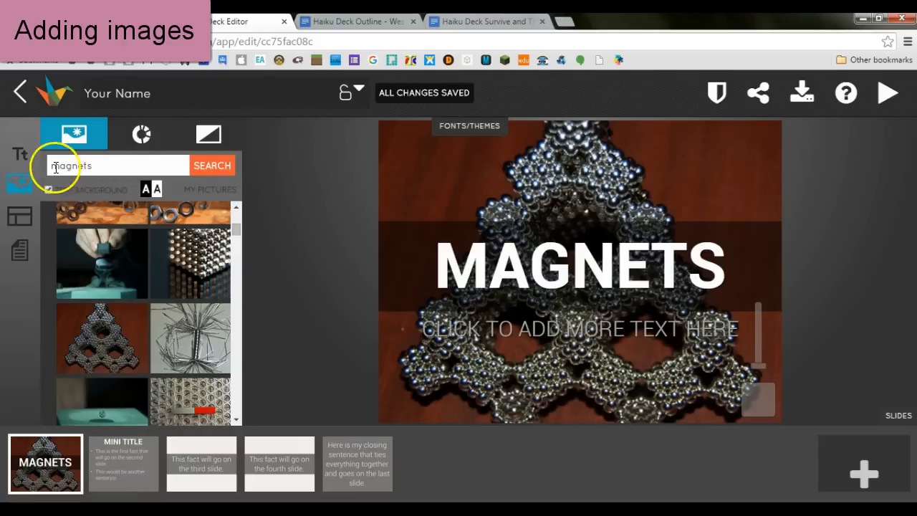
- Open the image keyword suggestions for the second slide
left_click(129, 463)
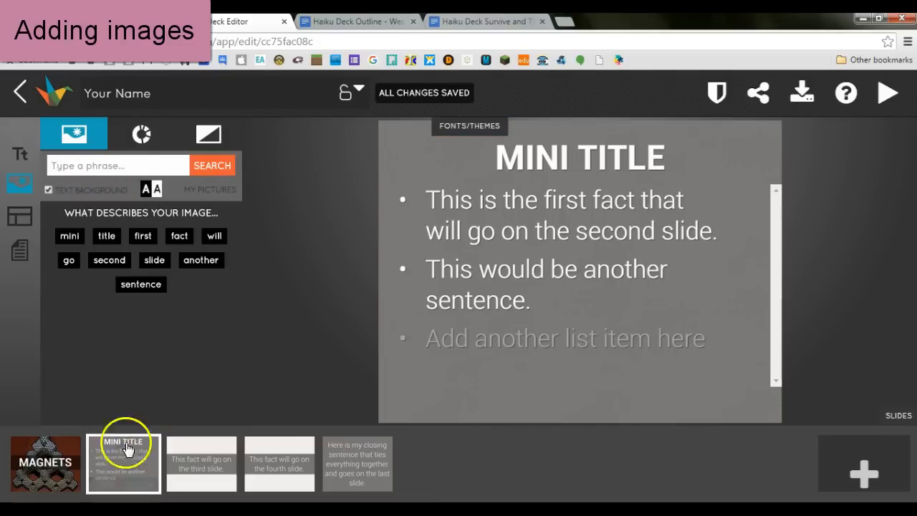